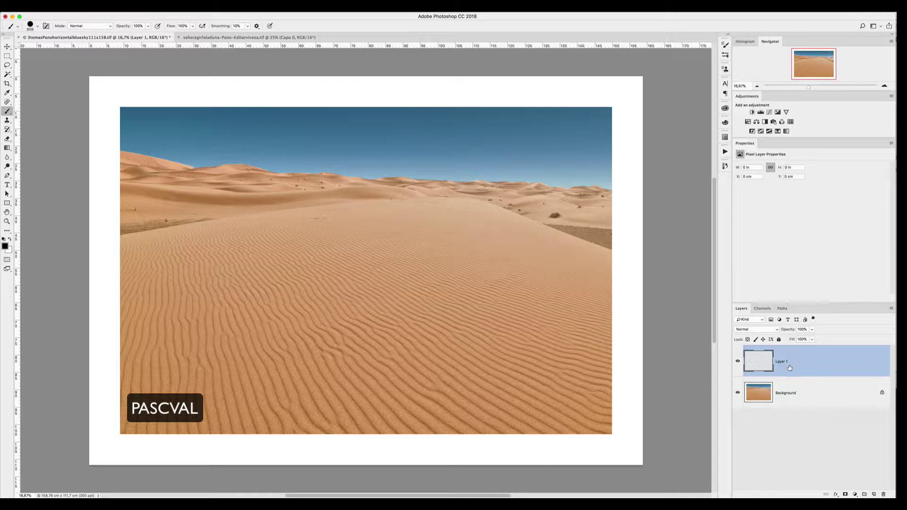
Add two empty layers, then delete Layer 3 and Layer 2, leaving only Layer 1.
{"action": "left_click", "coordinate": [875, 494]}
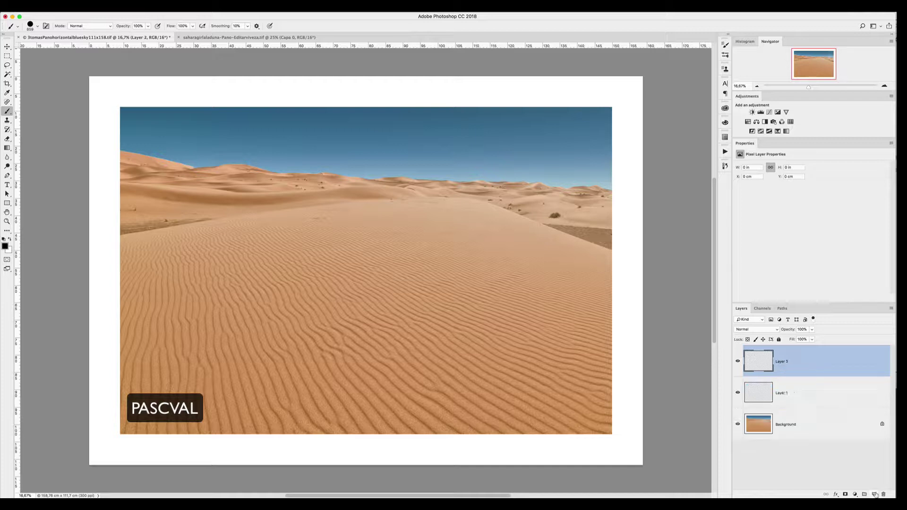
{"action": "left_click", "coordinate": [874, 494]}
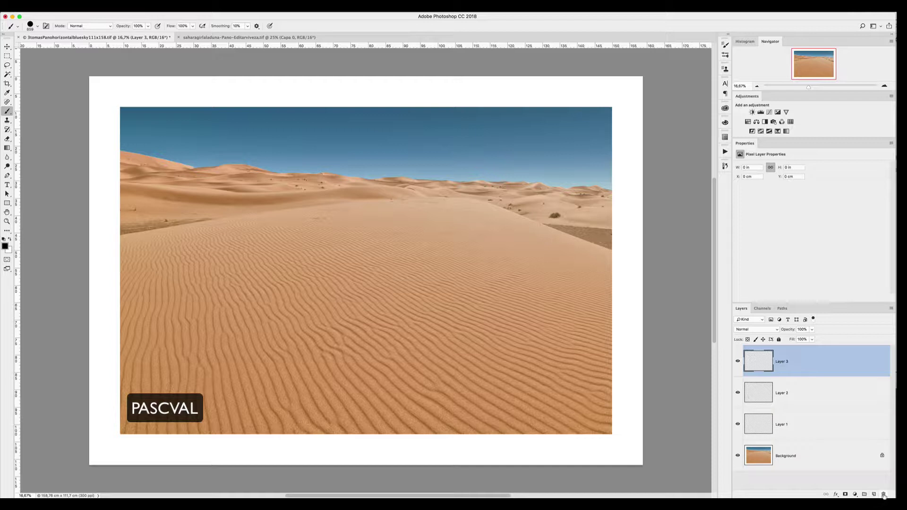
{"action": "left_click", "coordinate": [883, 494]}
{"action": "left_click", "coordinate": [884, 494]}
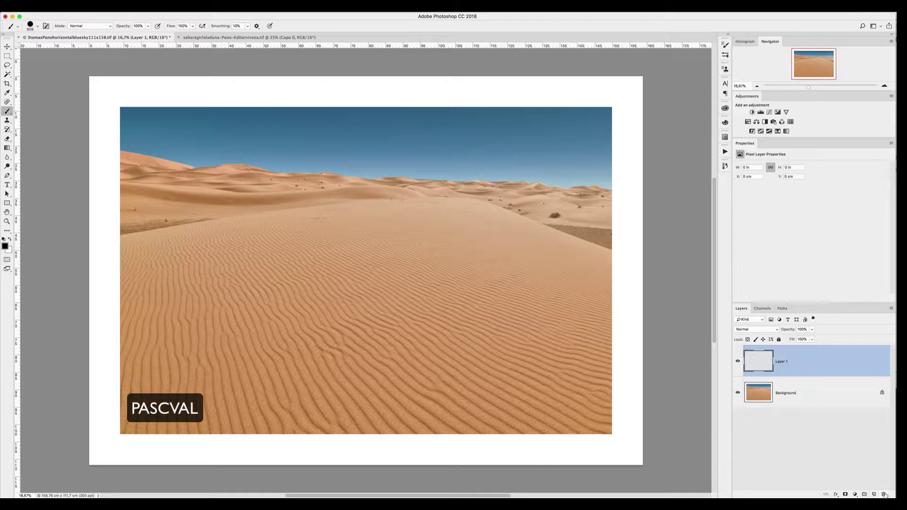
{"action": "key", "text": "v"}
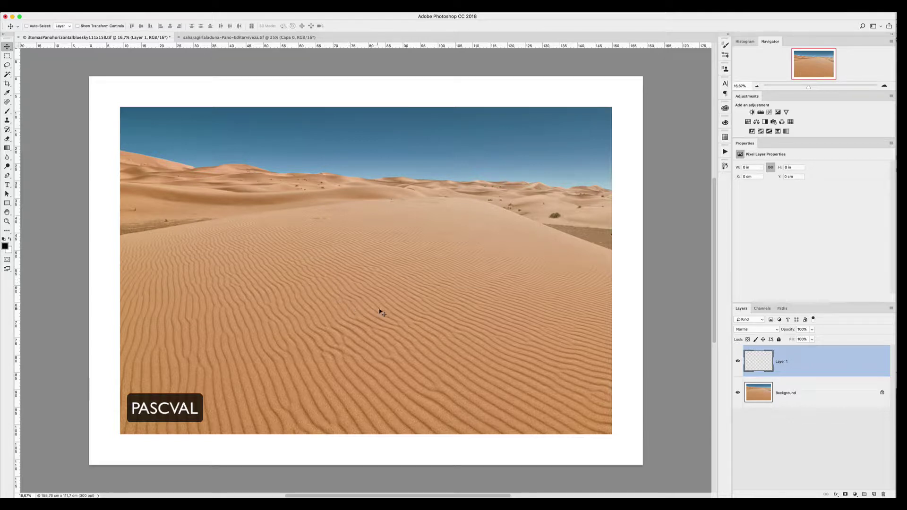
Paste the woman photo from saharagirlaladuna into the panorama, accepting the profile conversion.
{"action": "left_click", "coordinate": [211, 38]}
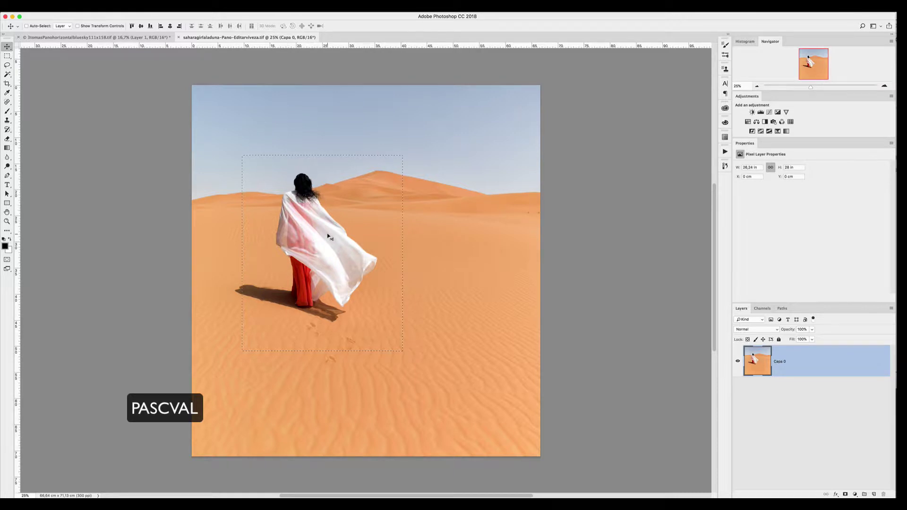
{"action": "left_click", "coordinate": [104, 36]}
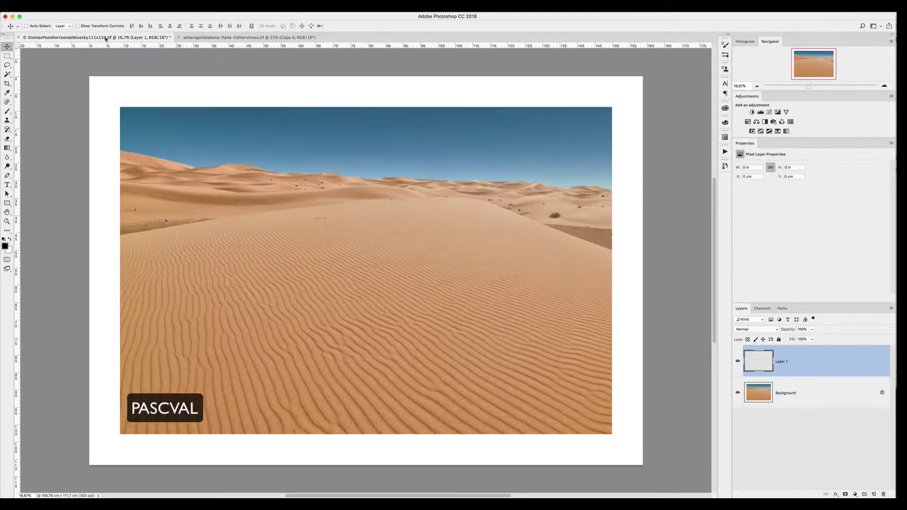
{"action": "key", "text": "ctrl+v"}
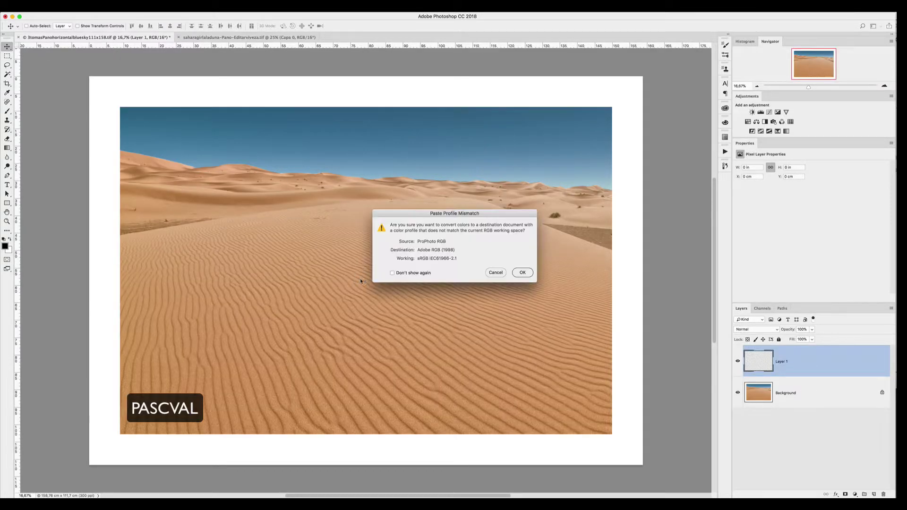
{"action": "left_click", "coordinate": [521, 273]}
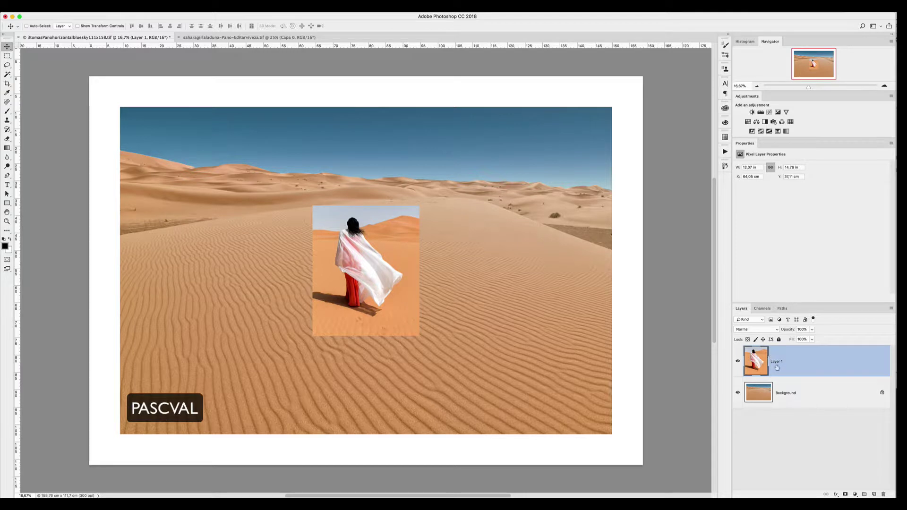
Brush a thick black cross of two crossing strokes on a new Layer 2.
{"action": "left_click", "coordinate": [874, 495]}
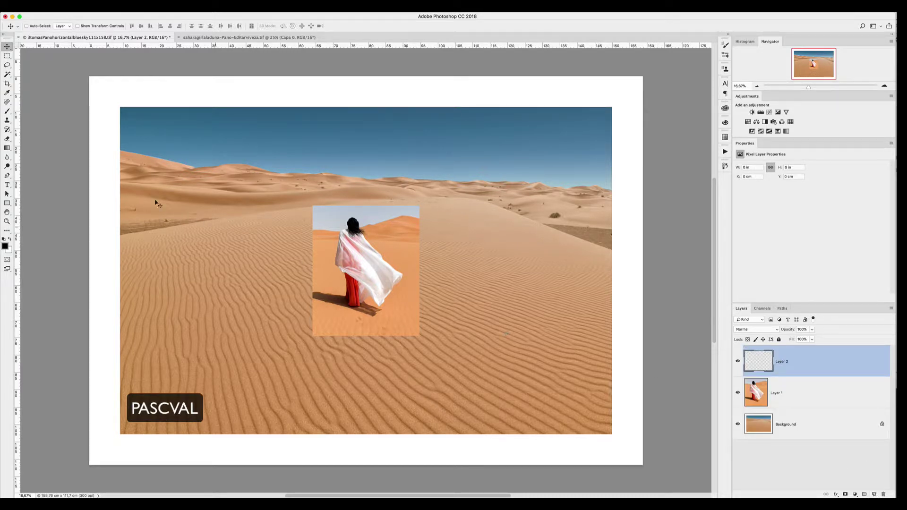
{"action": "key", "text": "b"}
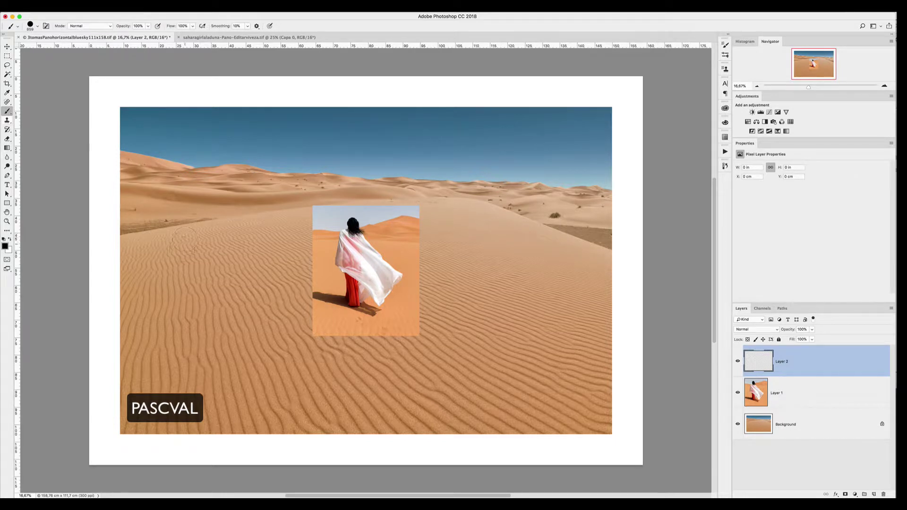
{"action": "left_click_drag", "start_coordinate": [195, 224], "coordinate": [213, 321]}
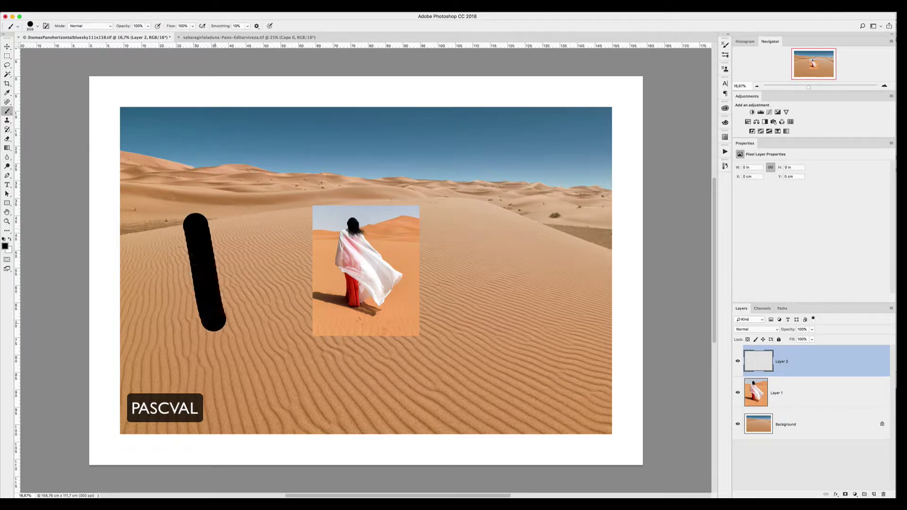
{"action": "left_click_drag", "start_coordinate": [154, 295], "coordinate": [243, 273]}
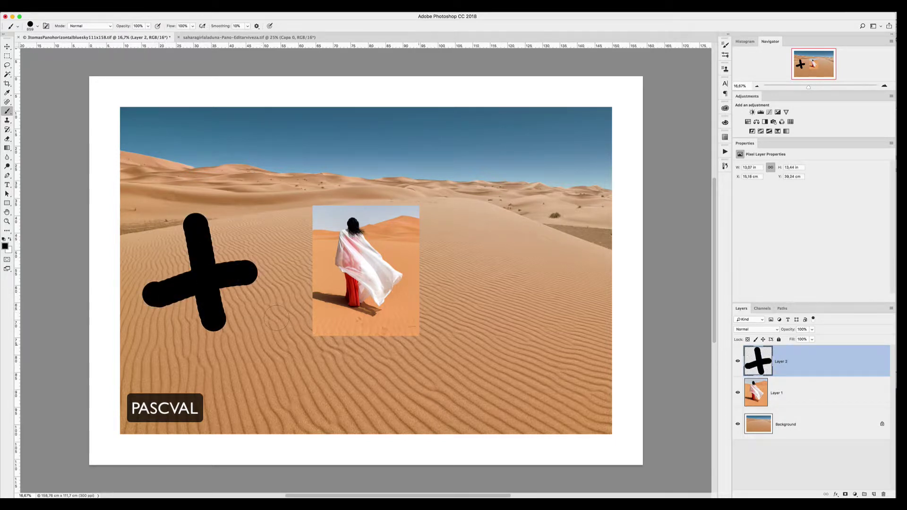
{"action": "left_click", "coordinate": [8, 184]}
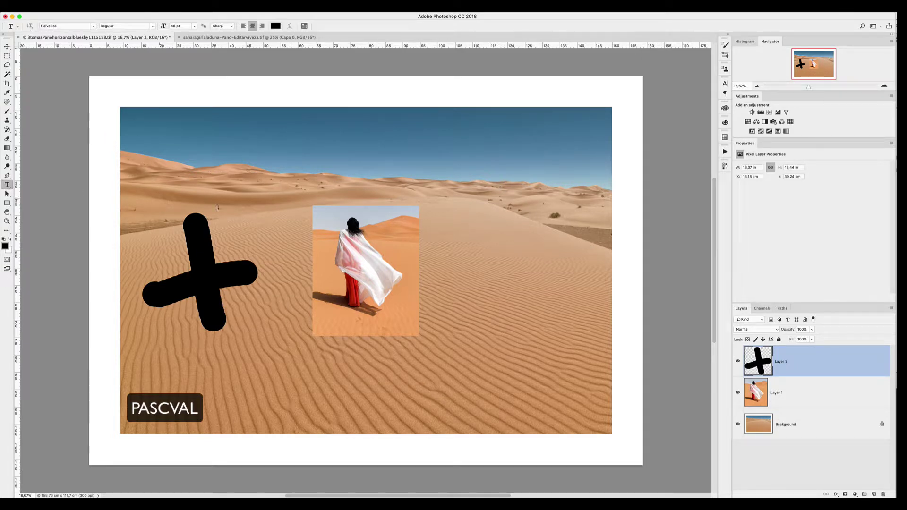
Type 'Sahara' as a text layer right of the woman photo, correcting the misspelling.
{"action": "left_click", "coordinate": [472, 249]}
{"action": "type", "text": "S"}
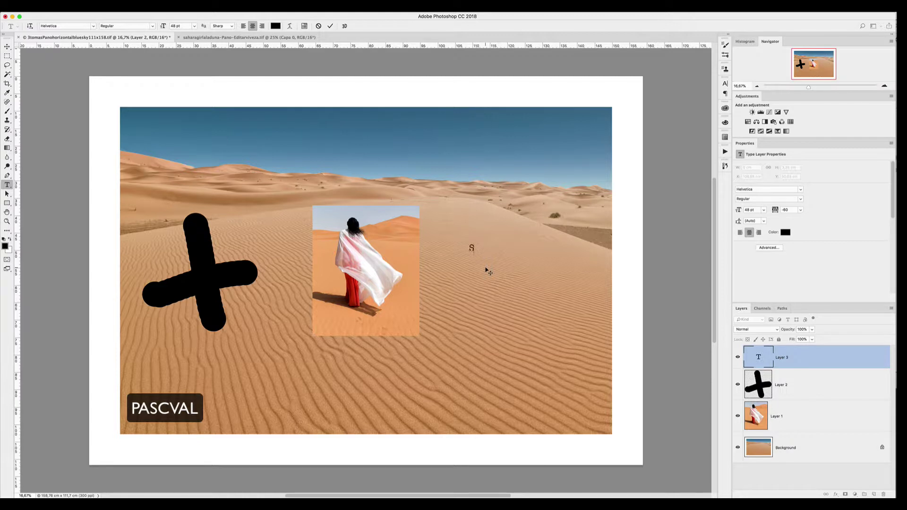
{"action": "type", "text": "ha"}
{"action": "type", "text": "har"}
{"action": "type", "text": "a"}
{"action": "key", "text": "BackSpace"}
{"action": "key", "text": "BackSpace"}
{"action": "key", "text": "BackSpace"}
{"action": "key", "text": "BackSpace"}
{"action": "key", "text": "BackSpace"}
{"action": "key", "text": "BackSpace"}
{"action": "type", "text": "a"}
{"action": "type", "text": "hara"}
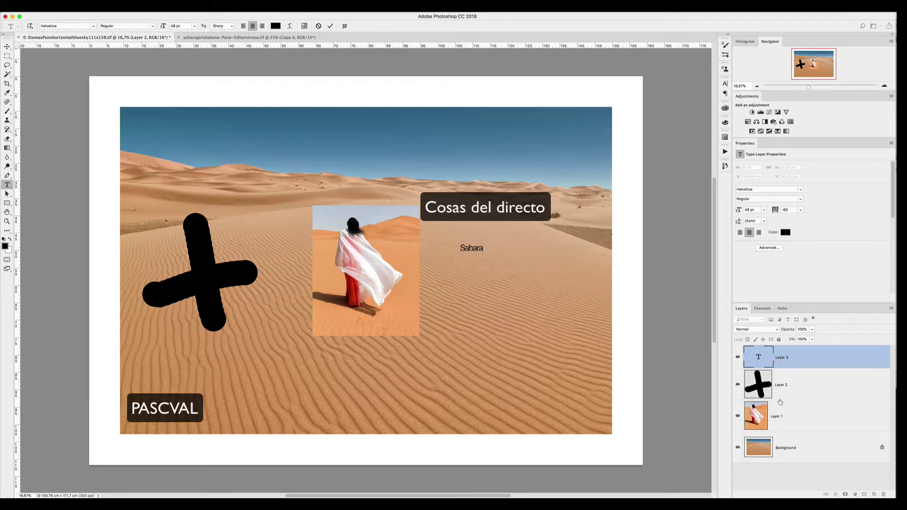
{"action": "key", "text": "ctrl+Return"}
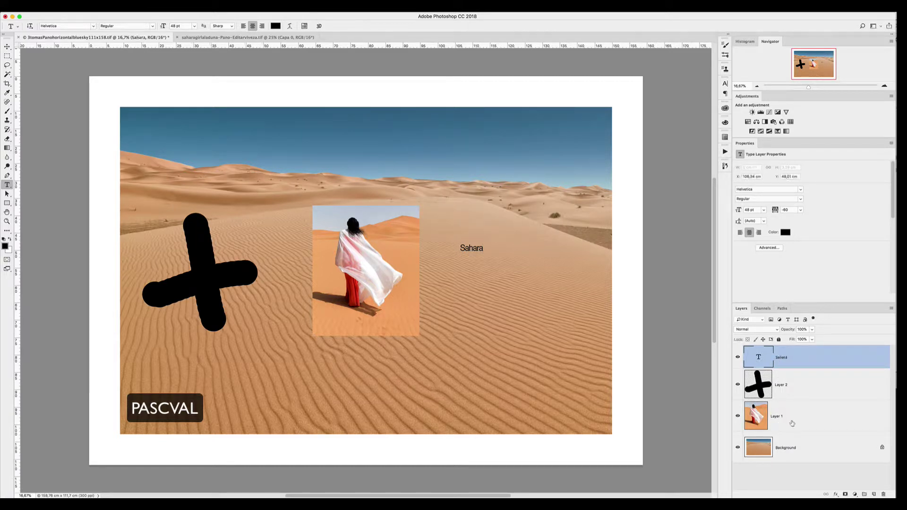
{"action": "left_click", "coordinate": [784, 421]}
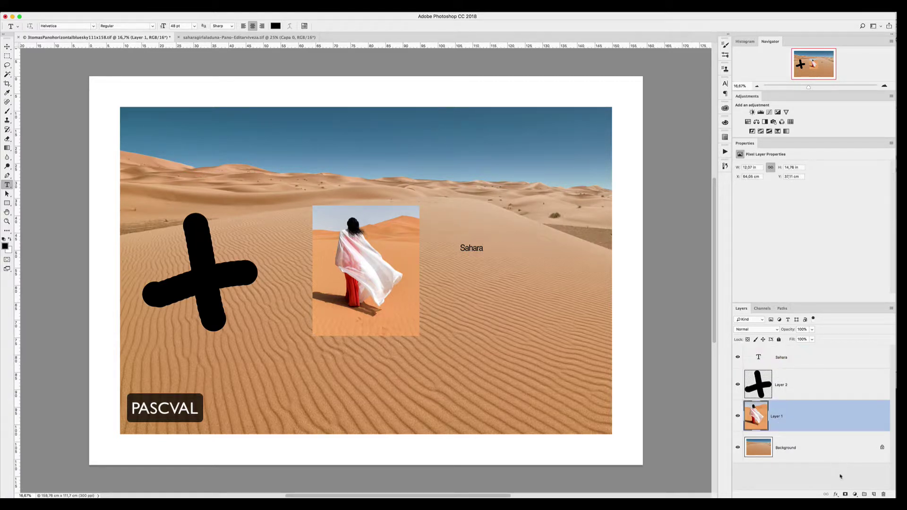
Add layer masks to Layer 1, Layer 2 and the Sahara text layer.
{"action": "left_click", "coordinate": [846, 495]}
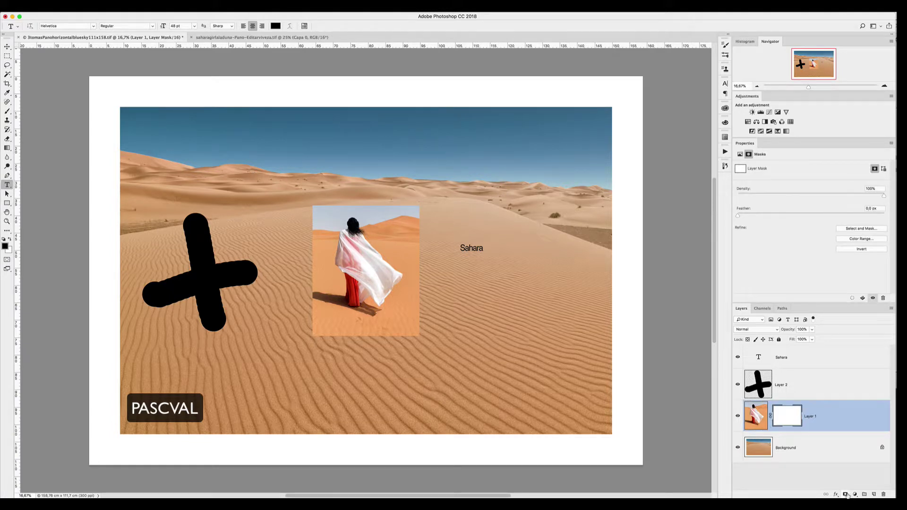
{"action": "left_click", "coordinate": [818, 395]}
{"action": "left_click", "coordinate": [845, 495]}
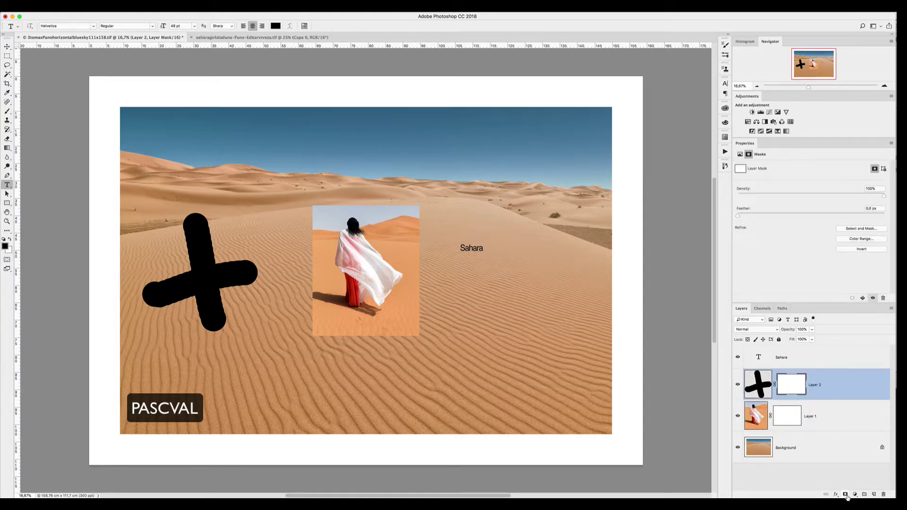
{"action": "left_click", "coordinate": [798, 362]}
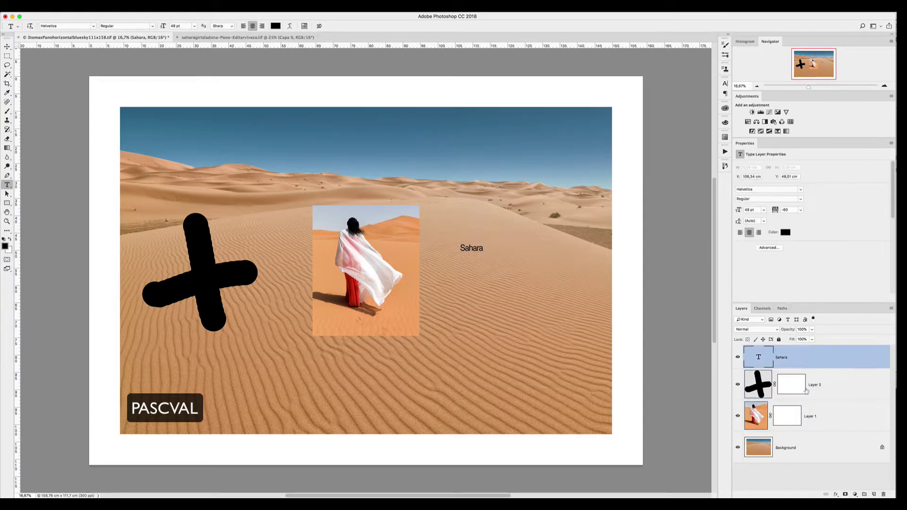
{"action": "left_click", "coordinate": [846, 495]}
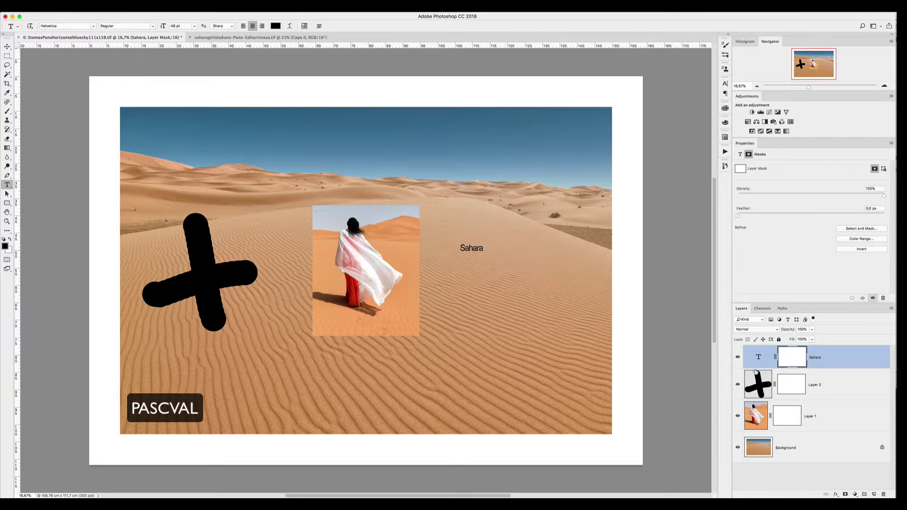
{"action": "left_click", "coordinate": [7, 111]}
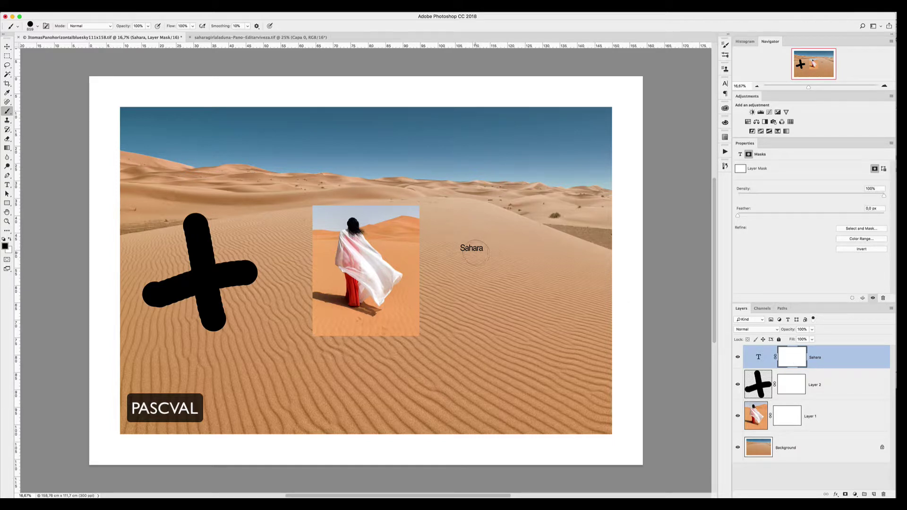
Paint black on Layer 1's mask to hide the woman photo's bottom and left backdrop edges.
{"action": "left_click_drag", "start_coordinate": [475, 253], "coordinate": [470, 249]}
{"action": "left_click", "coordinate": [789, 420]}
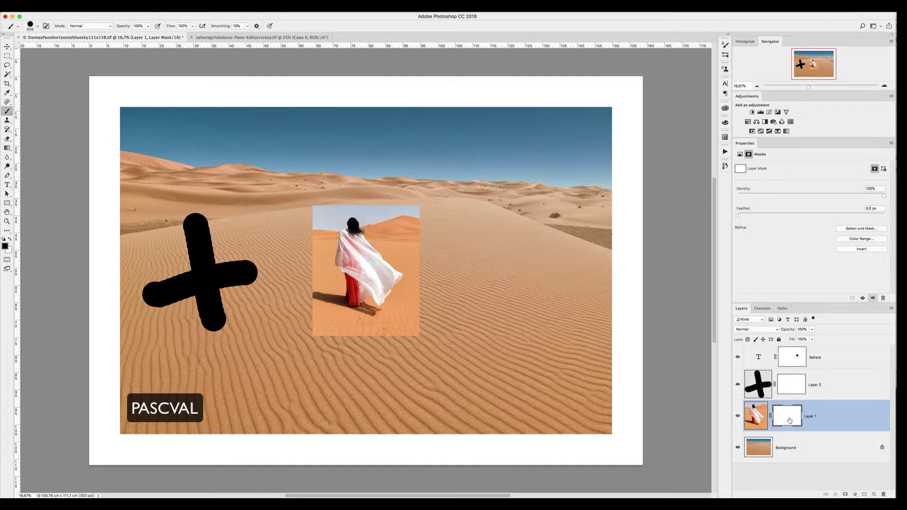
{"action": "mouse_move", "coordinate": [409, 334]}
{"action": "left_mouse_down"}
{"action": "mouse_move", "coordinate": [420, 331]}
{"action": "mouse_move", "coordinate": [400, 336]}
{"action": "mouse_move", "coordinate": [413, 275]}
{"action": "mouse_move", "coordinate": [402, 213]}
{"action": "mouse_move", "coordinate": [381, 197]}
{"action": "left_mouse_up"}
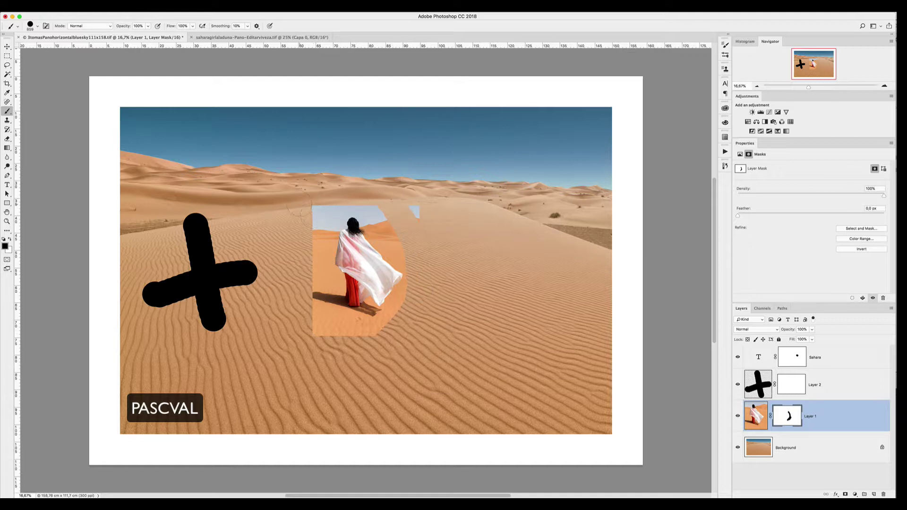
{"action": "left_click_drag", "start_coordinate": [326, 208], "coordinate": [308, 227]}
{"action": "left_click_drag", "start_coordinate": [304, 329], "coordinate": [335, 351]}
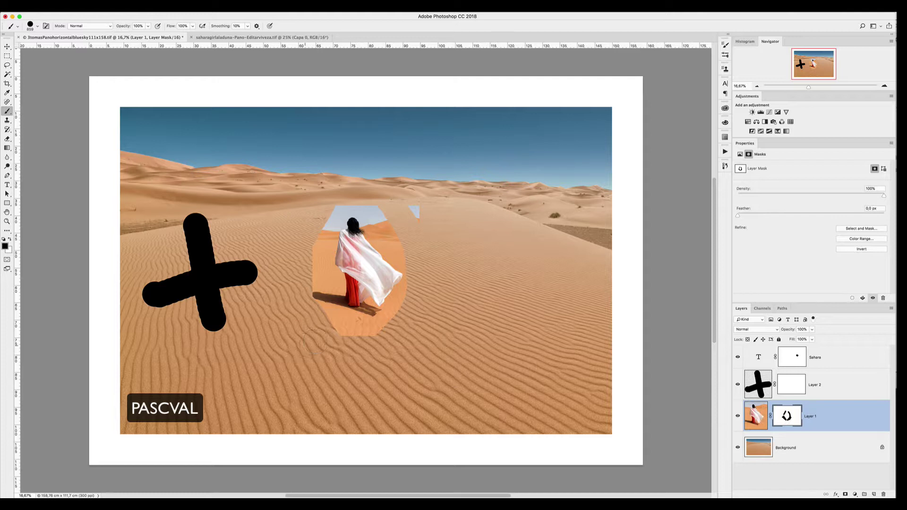
{"action": "left_click_drag", "start_coordinate": [326, 333], "coordinate": [392, 319]}
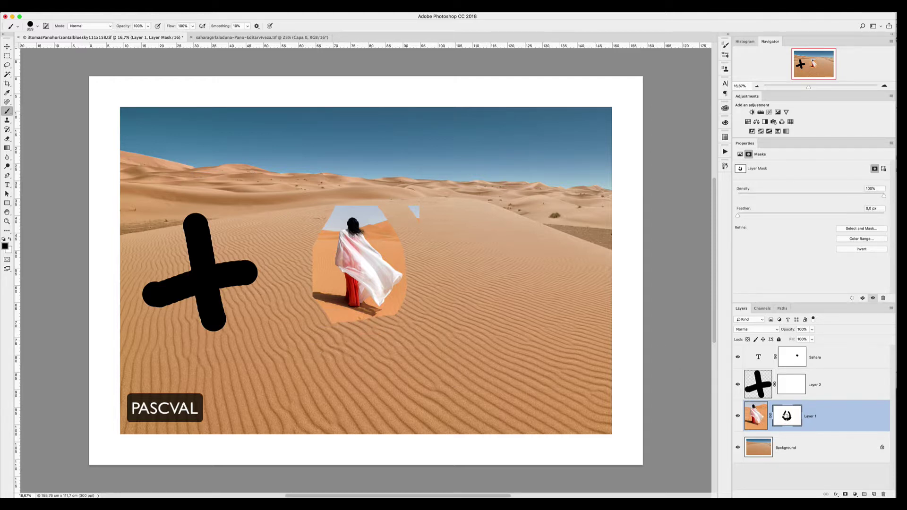
{"action": "left_click_drag", "start_coordinate": [314, 233], "coordinate": [329, 308]}
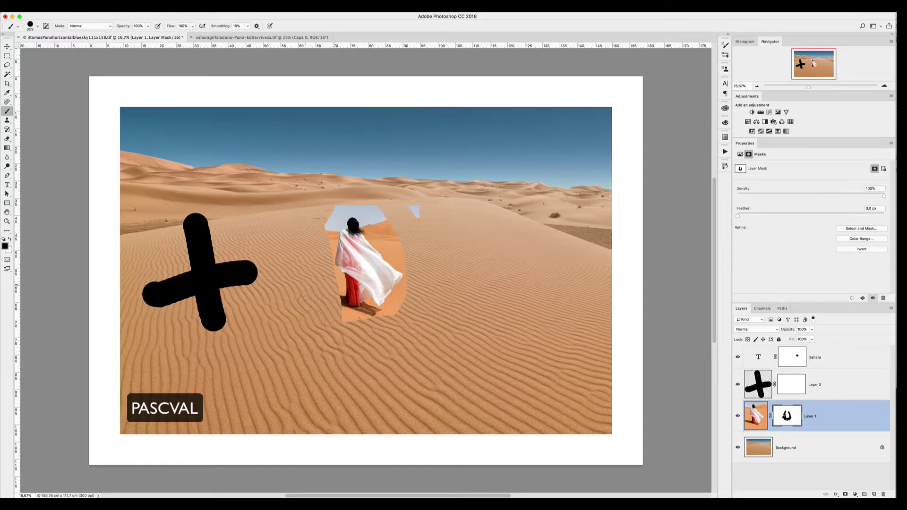
{"action": "left_click", "coordinate": [757, 424]}
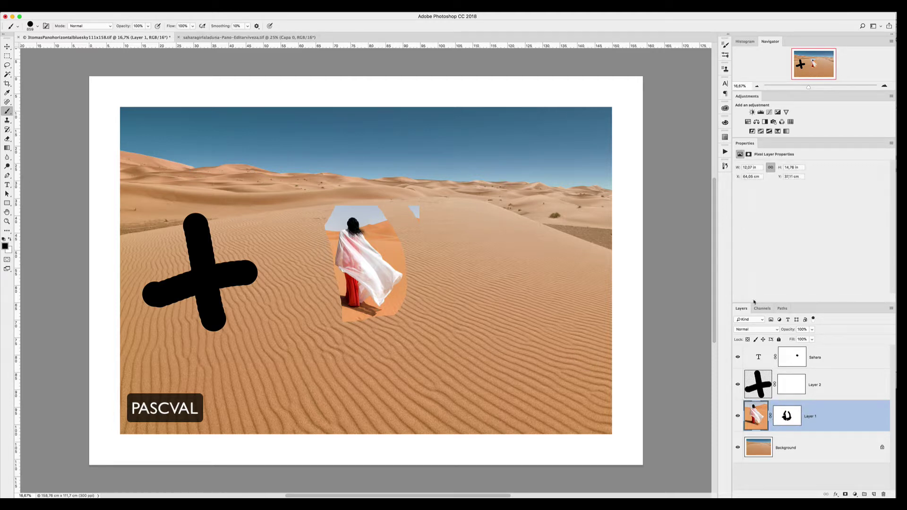
{"action": "left_click", "coordinate": [812, 330]}
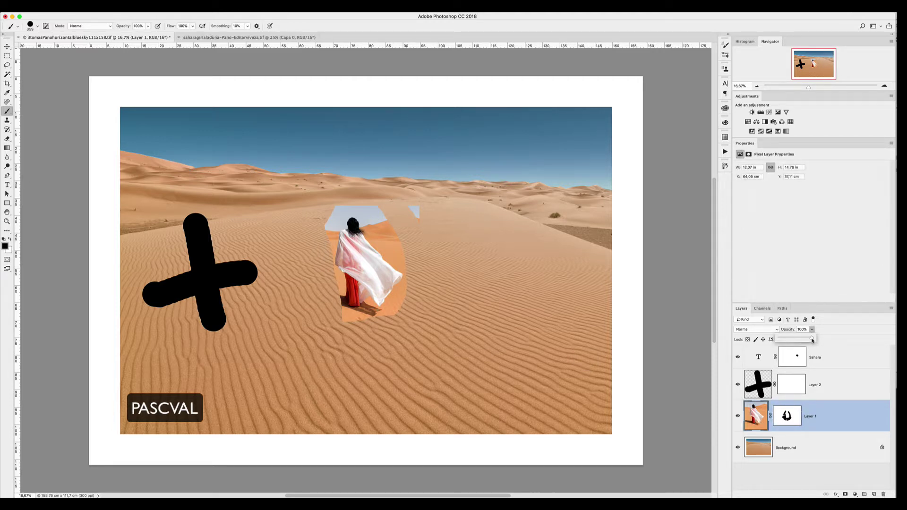
{"action": "mouse_move", "coordinate": [812, 340]}
{"action": "left_mouse_down"}
{"action": "mouse_move", "coordinate": [776, 342]}
{"action": "mouse_move", "coordinate": [824, 340]}
{"action": "left_mouse_up"}
{"action": "left_click", "coordinate": [830, 352]}
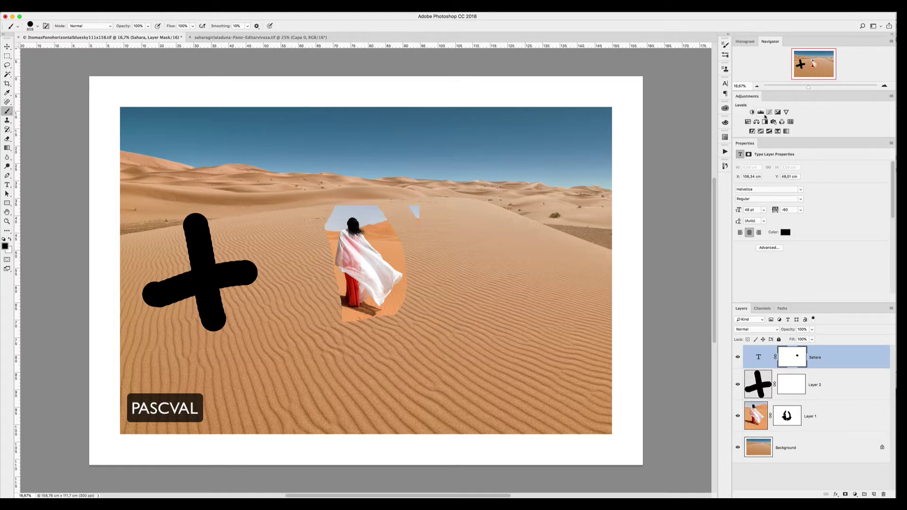
Add Levels, Curves and Black & White adjustment layers above the Sahara text.
{"action": "left_click", "coordinate": [761, 114]}
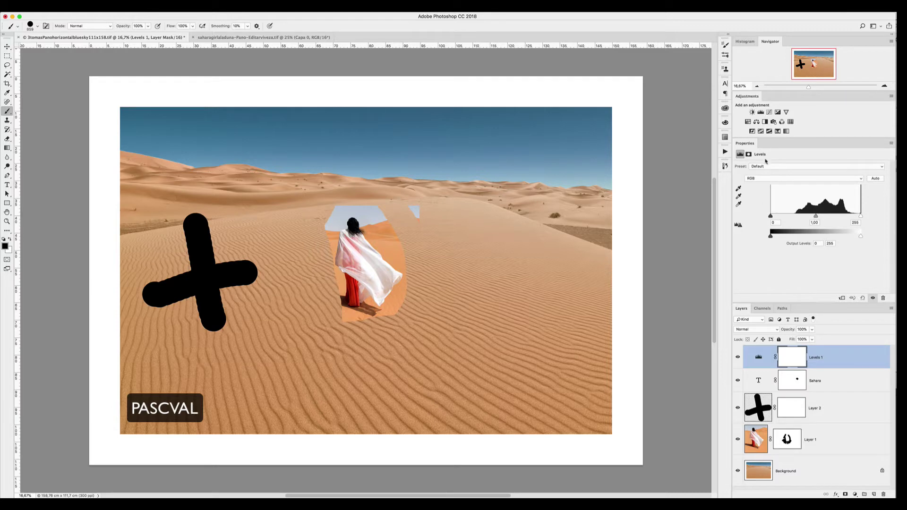
{"action": "left_click", "coordinate": [769, 113]}
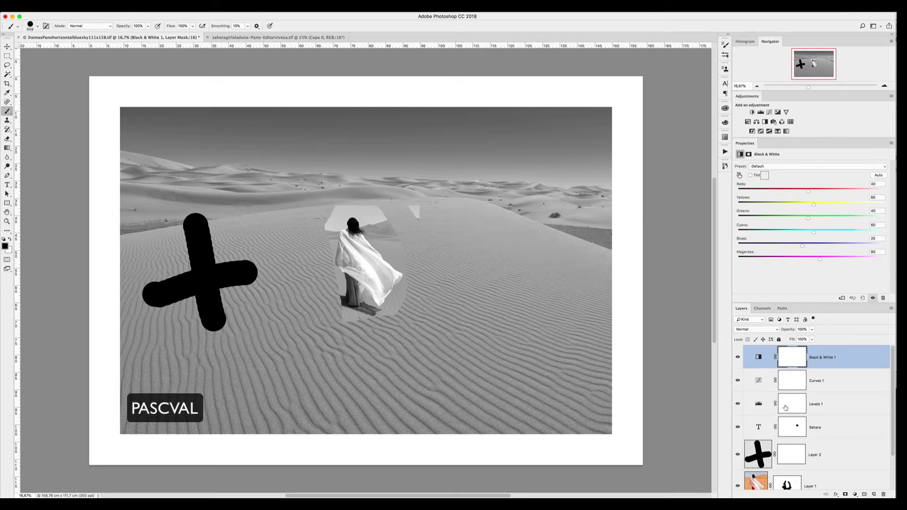
{"action": "left_click", "coordinate": [790, 359]}
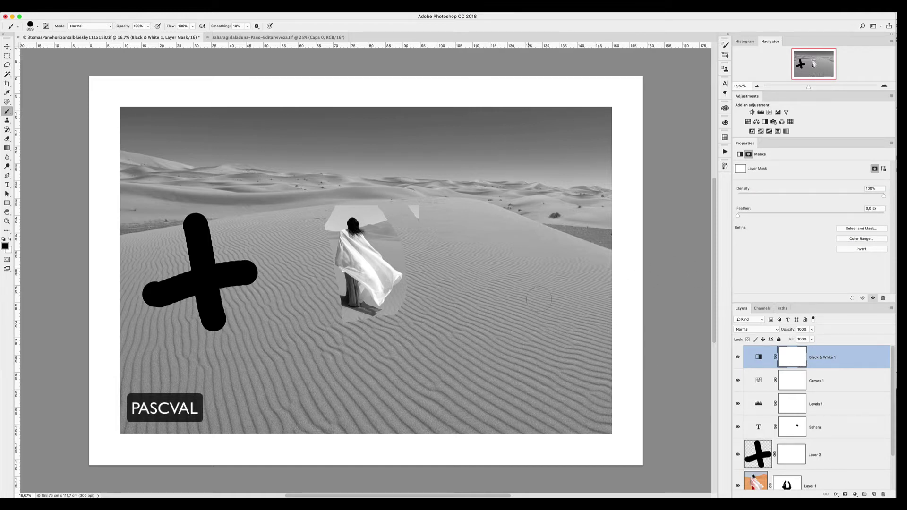
Paint a black triangle on the Black & White 1 mask to restore the sand's orange colour.
{"action": "mouse_move", "coordinate": [454, 284]}
{"action": "left_mouse_down"}
{"action": "mouse_move", "coordinate": [534, 252]}
{"action": "mouse_move", "coordinate": [545, 298]}
{"action": "mouse_move", "coordinate": [527, 381]}
{"action": "mouse_move", "coordinate": [478, 308]}
{"action": "left_mouse_up"}
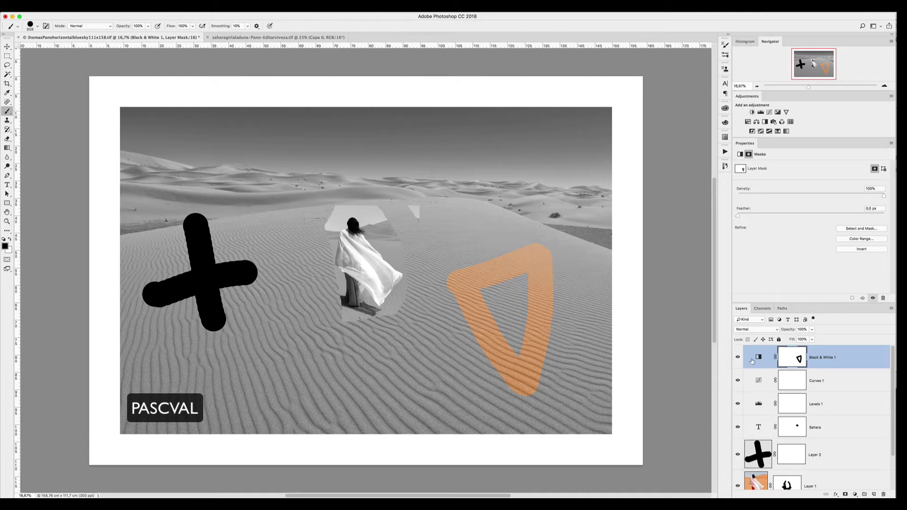
{"action": "scroll", "coordinate": [775, 358], "scroll_direction": "down", "scroll_amount": 3}
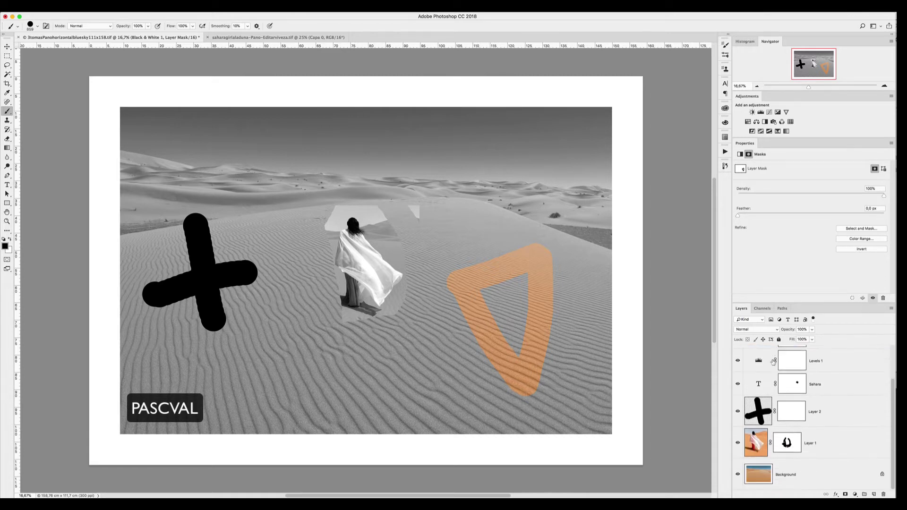
{"action": "left_click", "coordinate": [761, 419]}
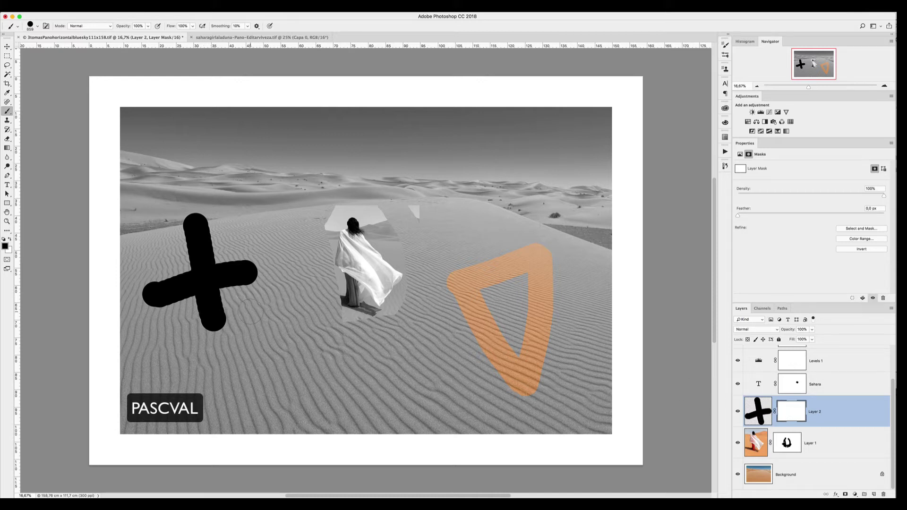
Paint out the cross's centre and its rounded top, right and lower-left arm ends on Layer 2's mask.
{"action": "left_click_drag", "start_coordinate": [228, 298], "coordinate": [182, 268]}
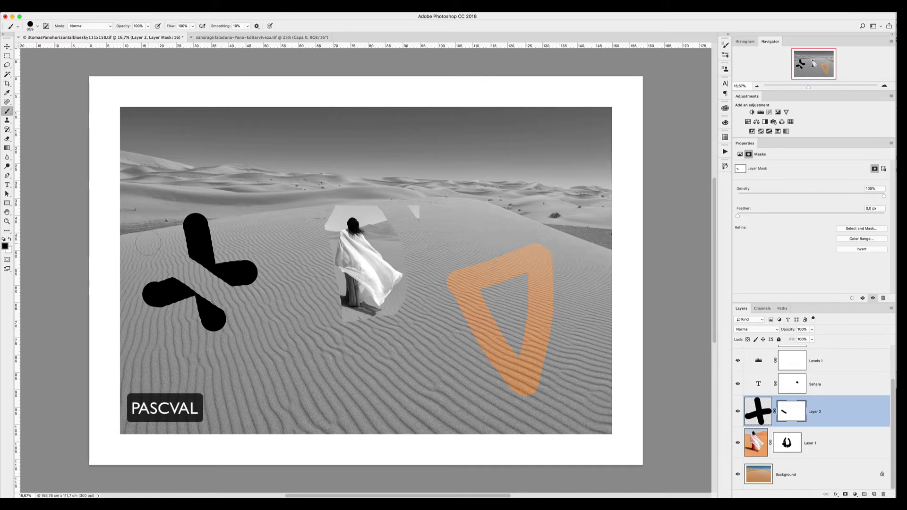
{"action": "left_click_drag", "start_coordinate": [180, 226], "coordinate": [208, 218]}
{"action": "mouse_move", "coordinate": [251, 244]}
{"action": "left_mouse_down"}
{"action": "mouse_move", "coordinate": [250, 336]}
{"action": "mouse_move", "coordinate": [161, 347]}
{"action": "left_mouse_up"}
{"action": "left_click_drag", "start_coordinate": [141, 276], "coordinate": [151, 326]}
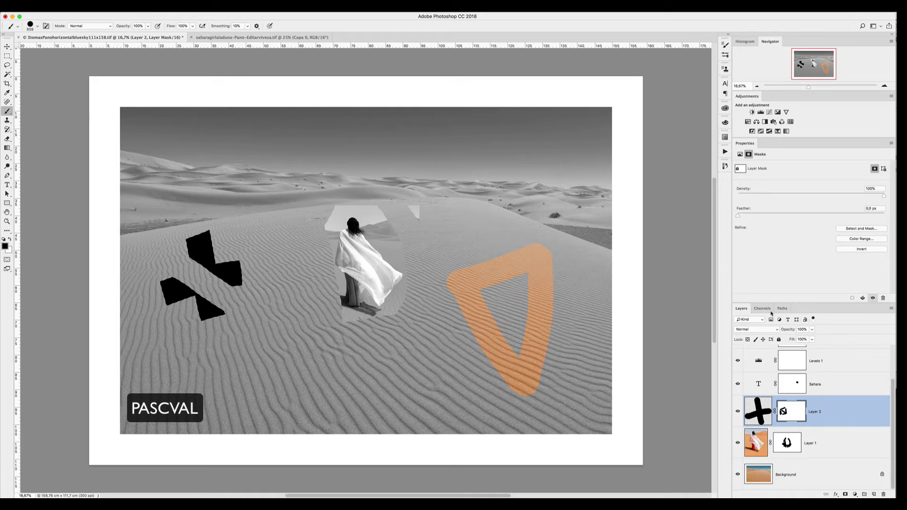
{"action": "left_click", "coordinate": [762, 478]}
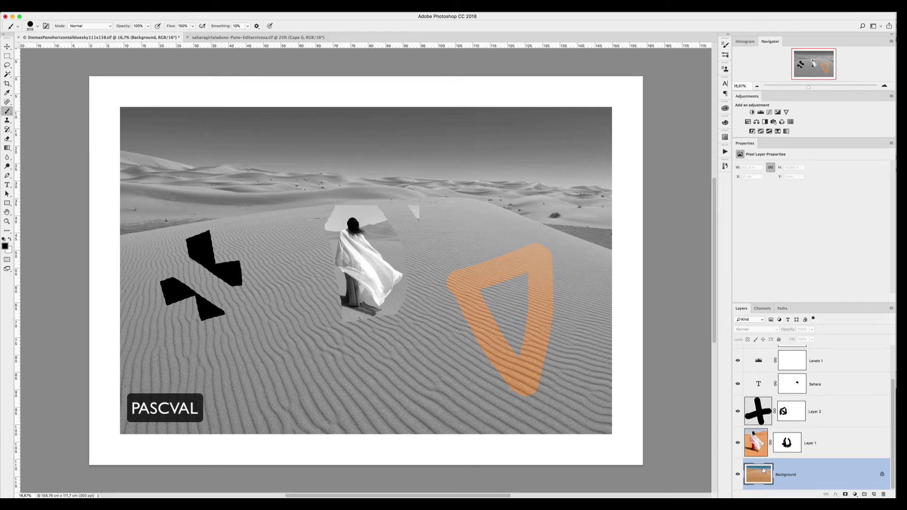
{"action": "left_click", "coordinate": [758, 446]}
{"action": "left_click", "coordinate": [757, 412]}
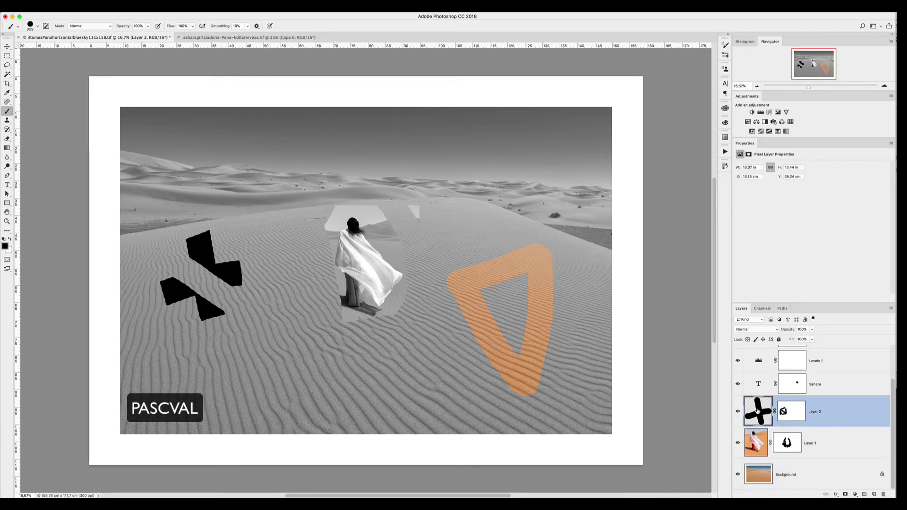
{"action": "left_click", "coordinate": [751, 388]}
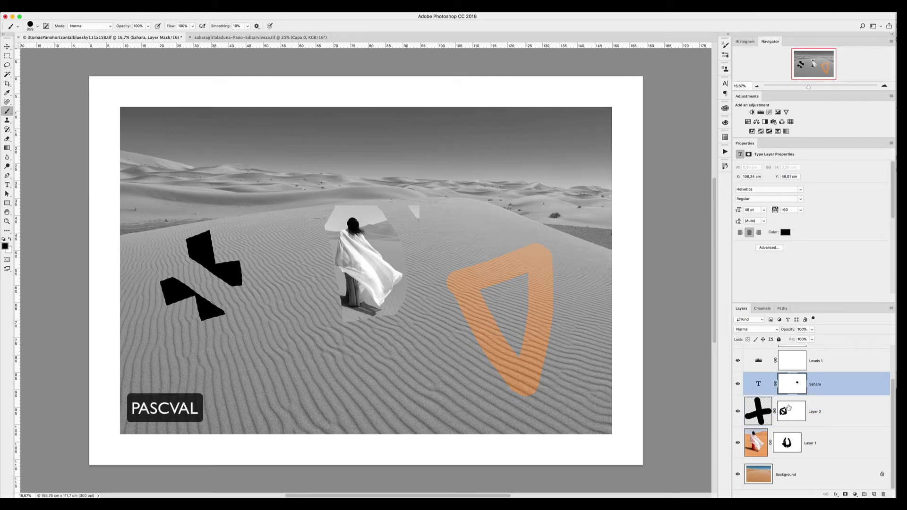
{"action": "scroll", "coordinate": [788, 418], "scroll_direction": "up", "scroll_amount": 1}
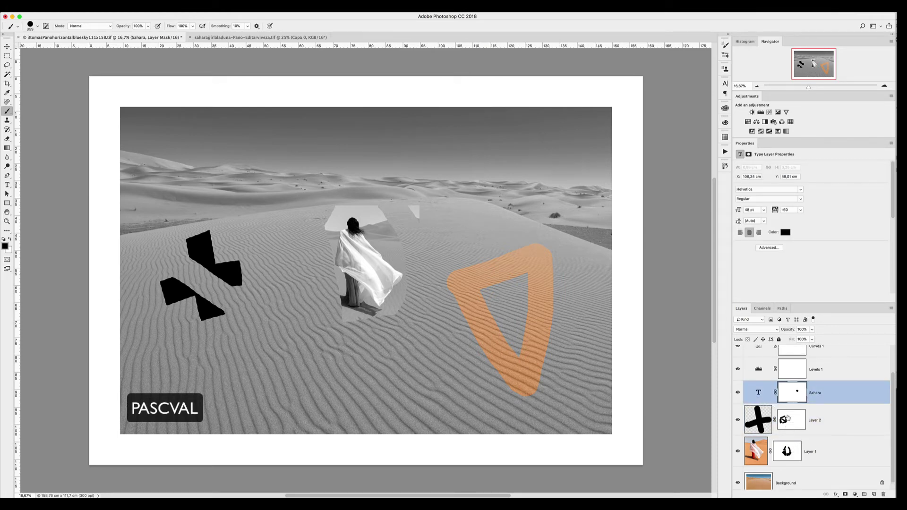
{"action": "scroll", "coordinate": [788, 418], "scroll_direction": "up", "scroll_amount": 1}
{"action": "scroll", "coordinate": [788, 418], "scroll_direction": "up", "scroll_amount": 2}
{"action": "scroll", "coordinate": [789, 416], "scroll_direction": "up", "scroll_amount": 1}
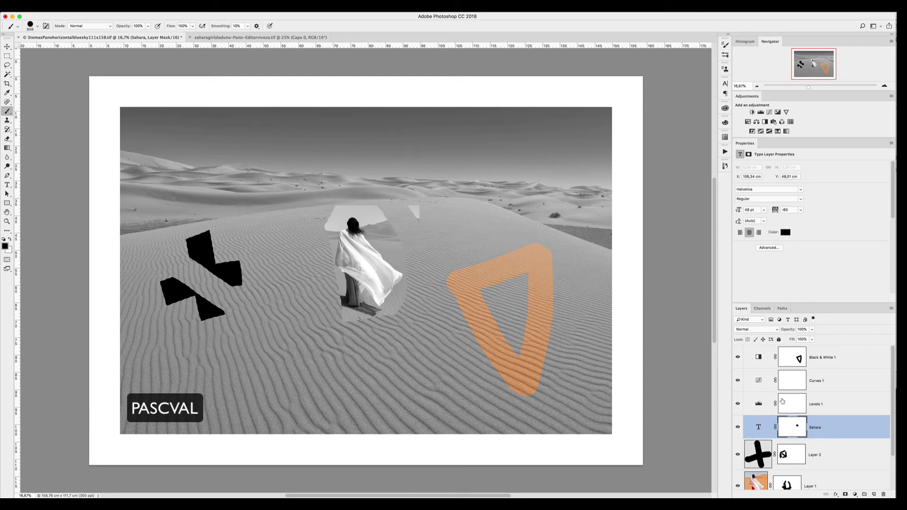
{"action": "left_click", "coordinate": [758, 407]}
{"action": "left_click", "coordinate": [756, 386]}
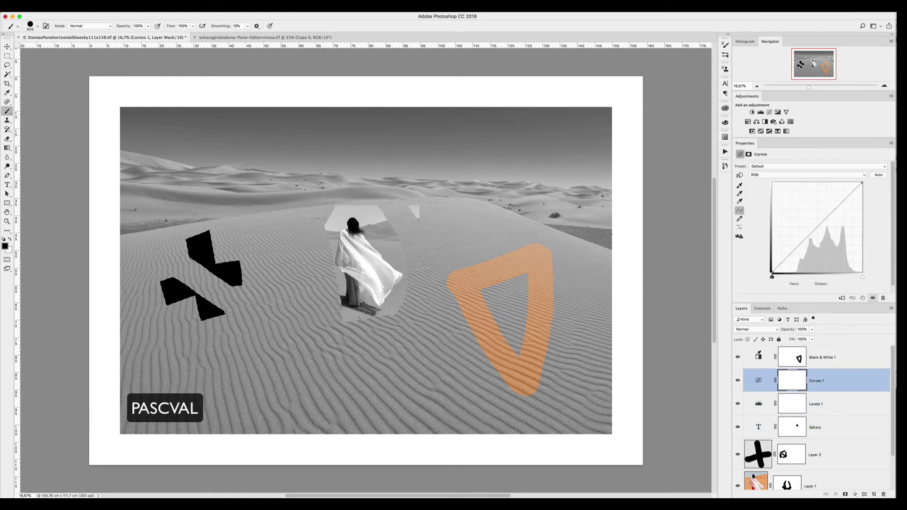
{"action": "left_click", "coordinate": [756, 359]}
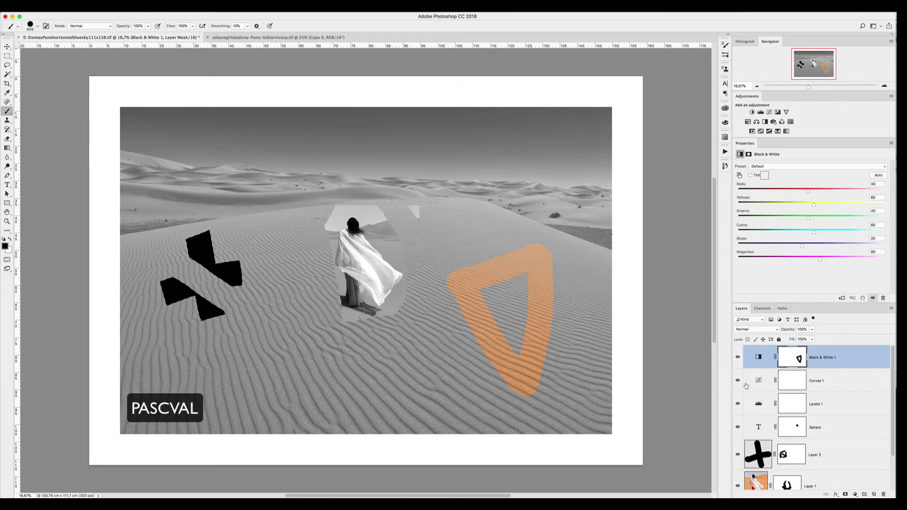
{"action": "left_click", "coordinate": [790, 365]}
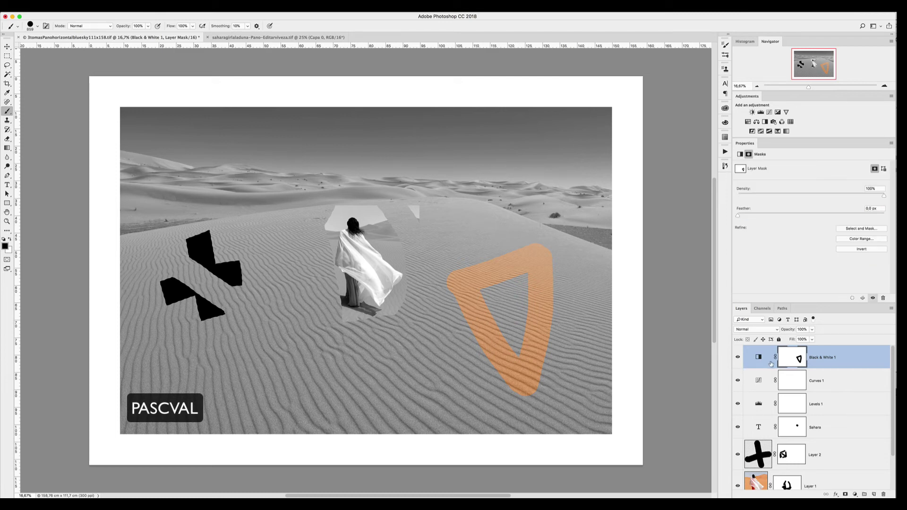
{"action": "left_click", "coordinate": [759, 359]}
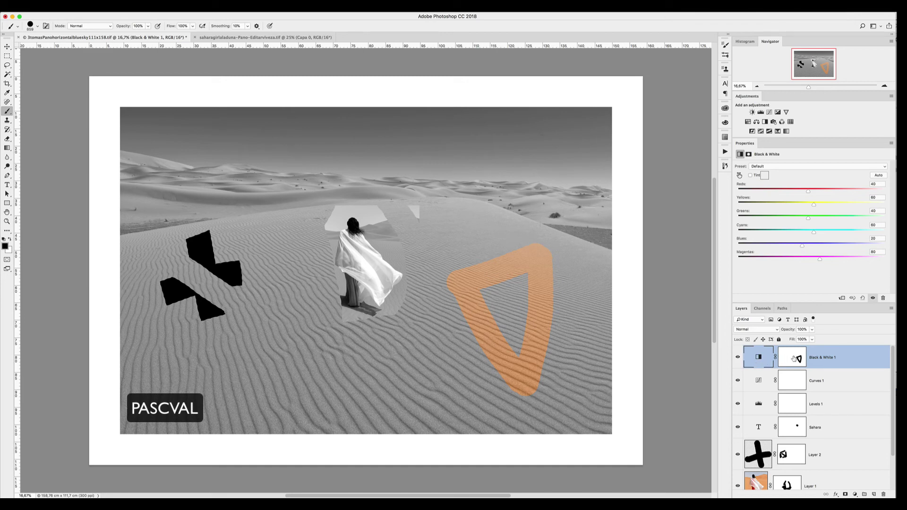
{"action": "left_click", "coordinate": [760, 453]}
{"action": "scroll", "coordinate": [761, 455], "scroll_direction": "down", "scroll_amount": 3}
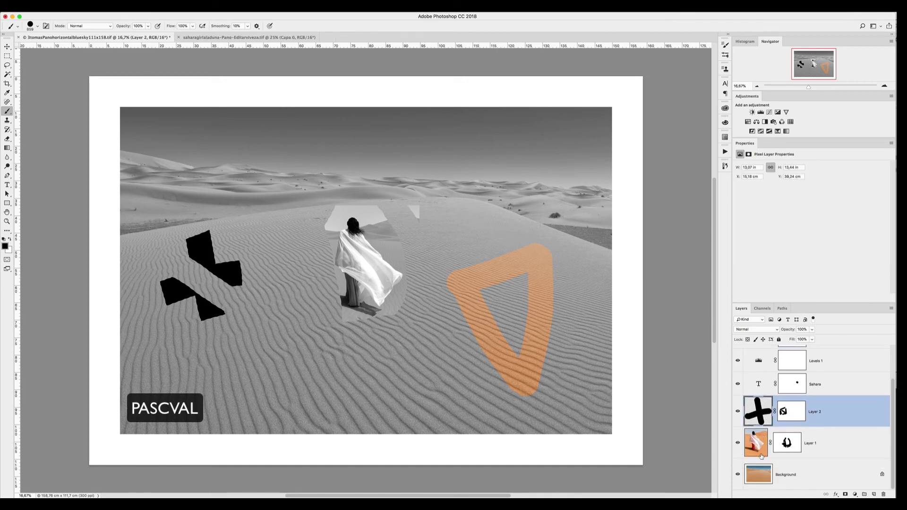